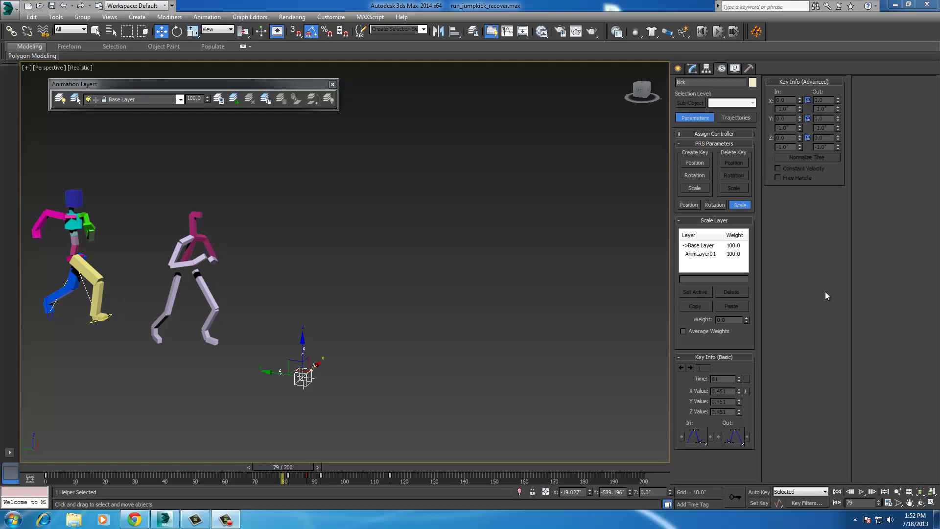
# Scrub the run back to frame 52 and pan until the CAT parent grid shows beside the runner.
pyautogui.moveTo(286, 471); pyautogui.dragTo(256, 465)
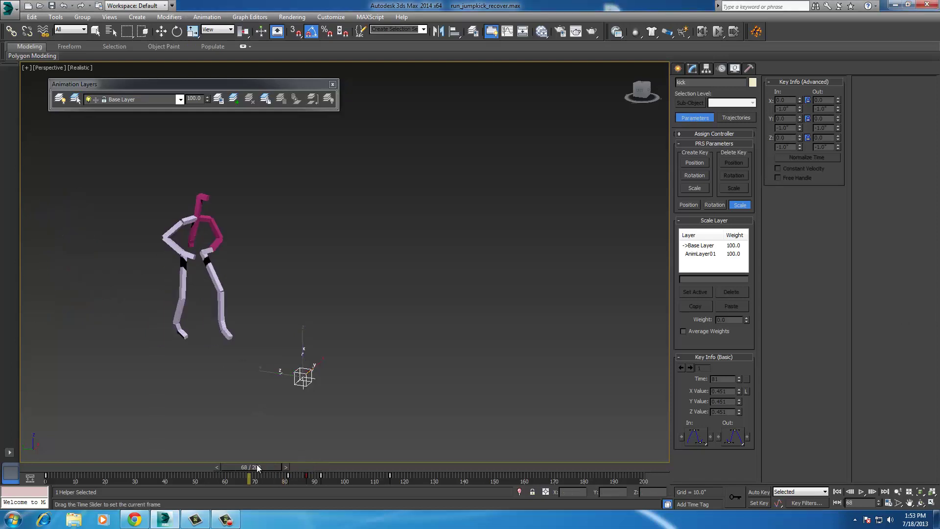
pyautogui.moveTo(249, 371); pyautogui.dragTo(466, 368, button='middle')
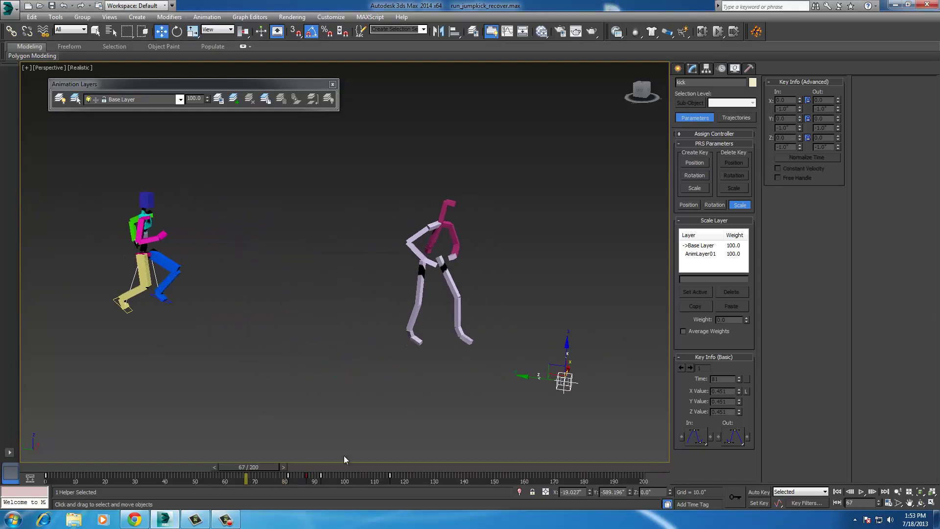
pyautogui.moveTo(263, 467); pyautogui.dragTo(207, 468)
pyautogui.press('w')
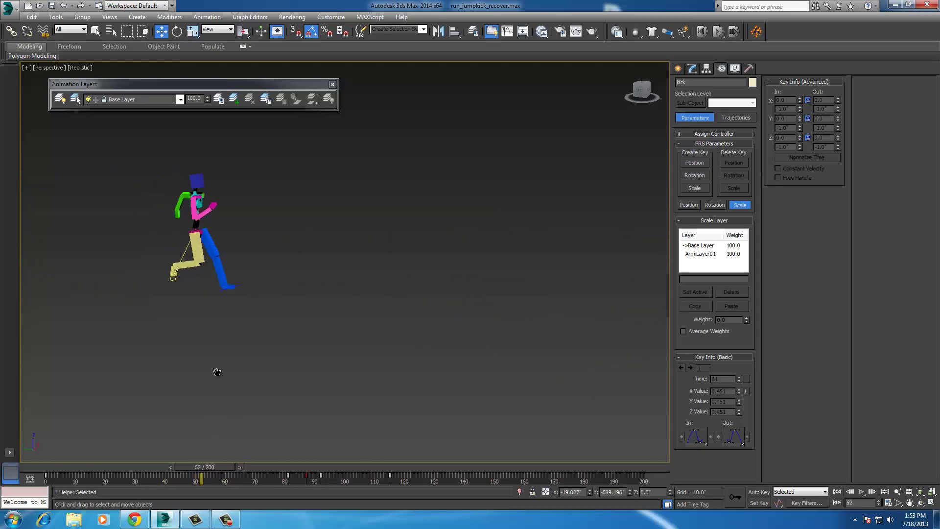
pyautogui.moveTo(217, 372); pyautogui.dragTo(548, 386, button='middle')
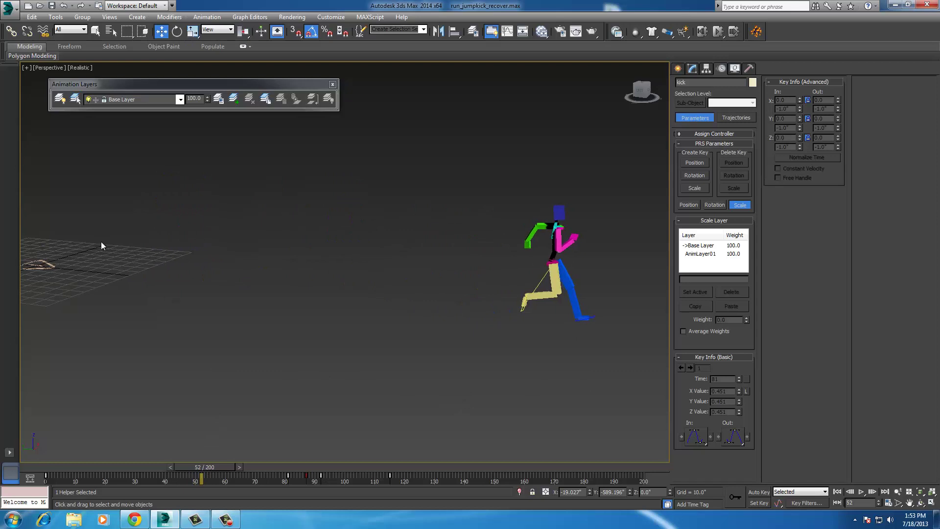
# Select the CAT parent and inspect the CATMotion Globals stride and walk-mode settings.
pyautogui.click(40, 265)
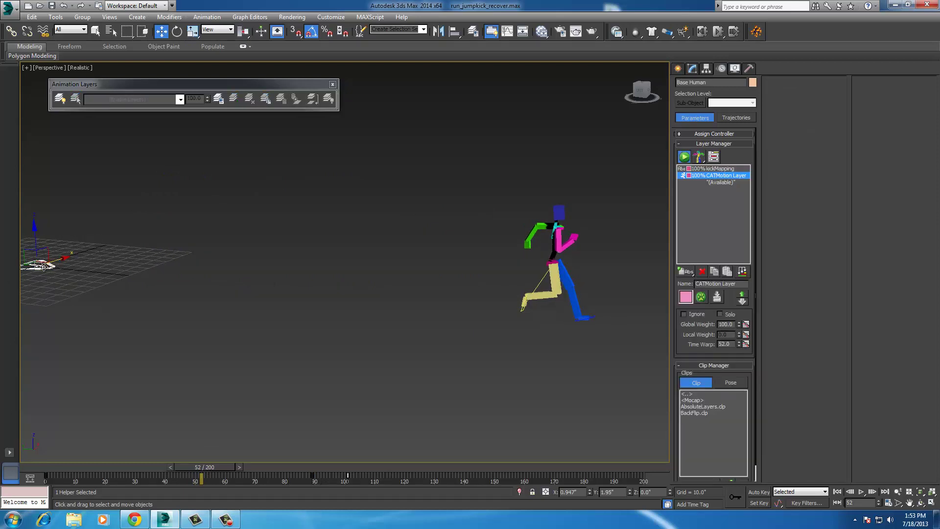
pyautogui.click(702, 298)
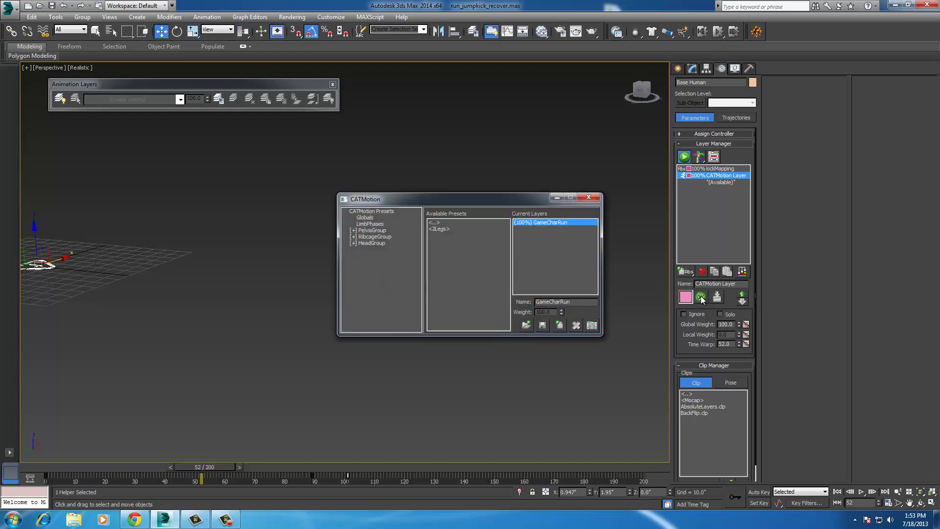
pyautogui.click(365, 217)
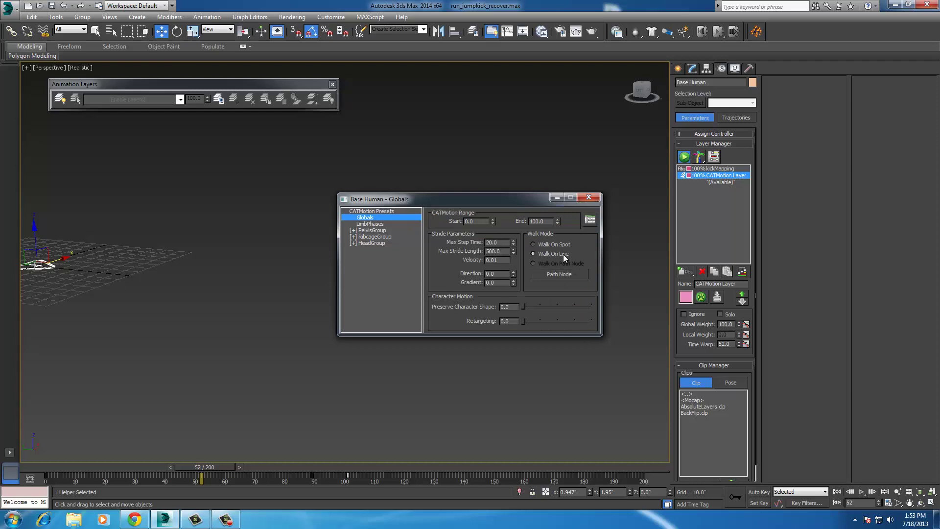
pyautogui.click(589, 197)
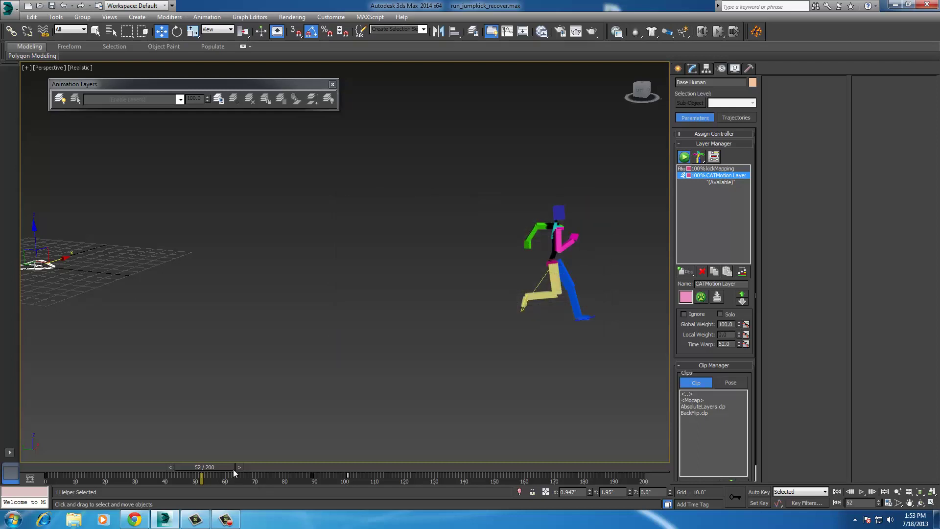
# Scrub between frames 46 and 64, panning to frame the runner, mocap figure and helper.
pyautogui.moveTo(233, 469); pyautogui.dragTo(188, 469)
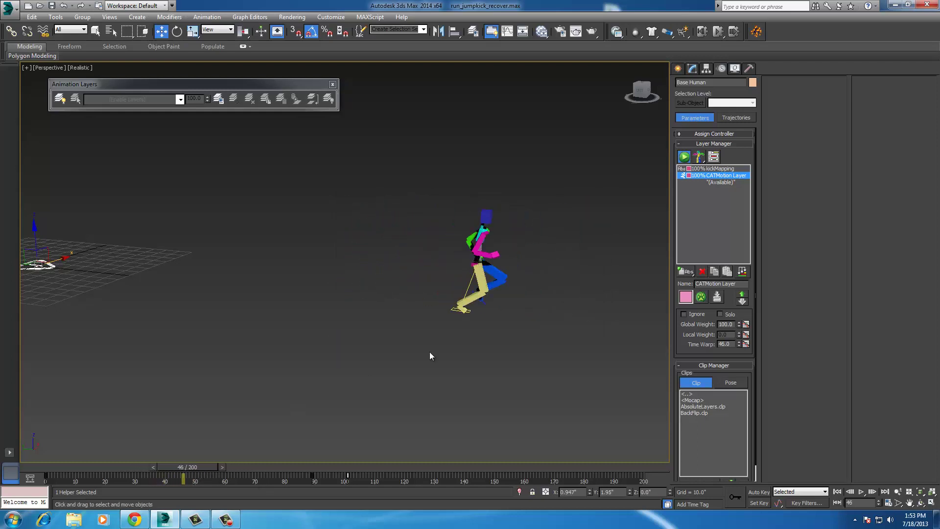
pyautogui.moveTo(430, 356); pyautogui.dragTo(193, 455, button='middle')
pyautogui.moveTo(204, 469); pyautogui.dragTo(256, 478)
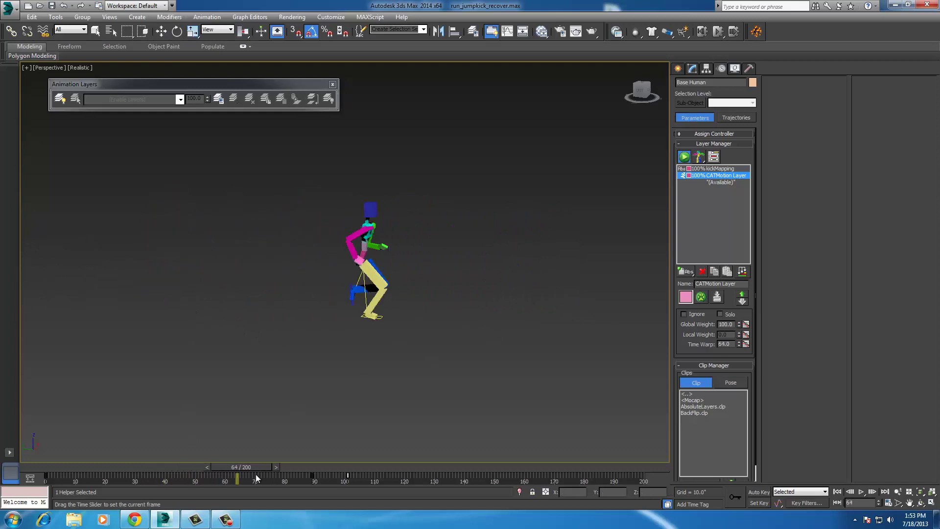
pyautogui.press('w')
pyautogui.moveTo(406, 382); pyautogui.dragTo(208, 373, button='middle')
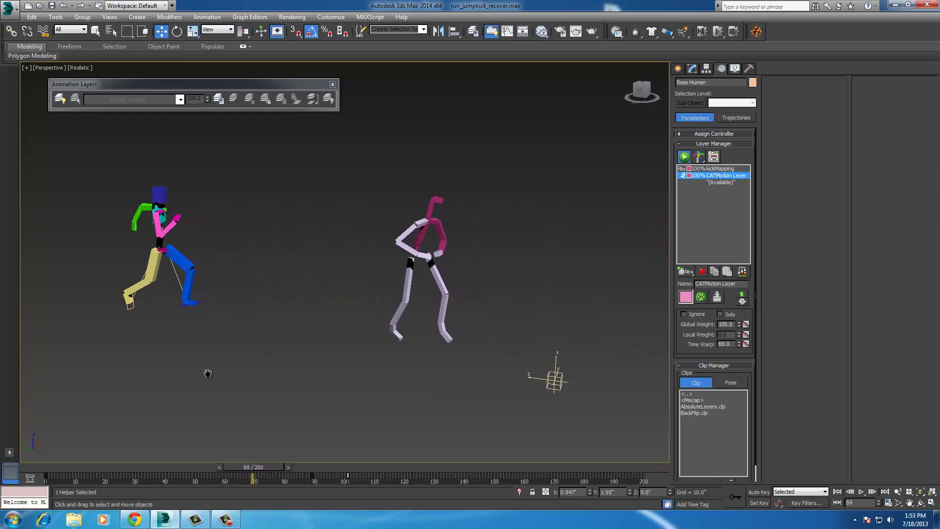
# Scrub from frame 69 up to 89 to inspect the run-into-kick blend.
pyautogui.moveTo(256, 471); pyautogui.dragTo(275, 464)
pyautogui.press('w')
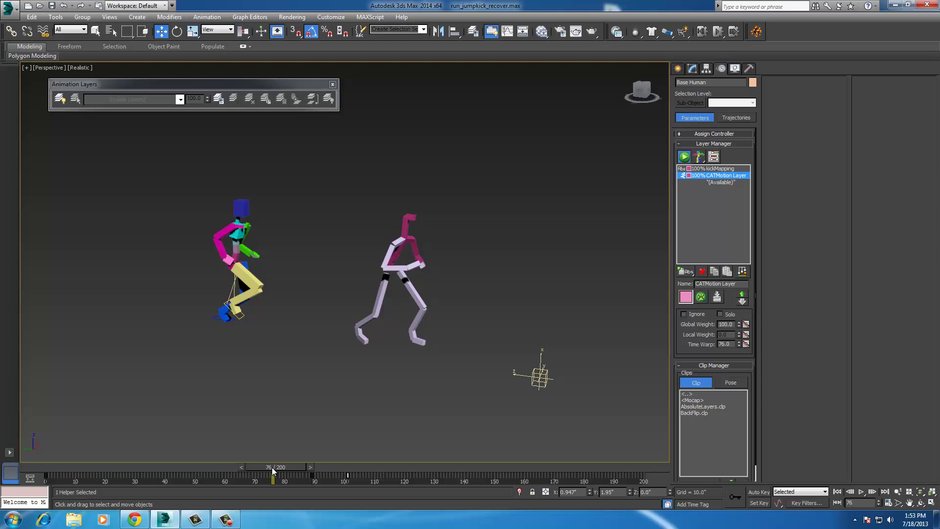
pyautogui.moveTo(278, 467); pyautogui.dragTo(316, 434)
pyautogui.press('w')
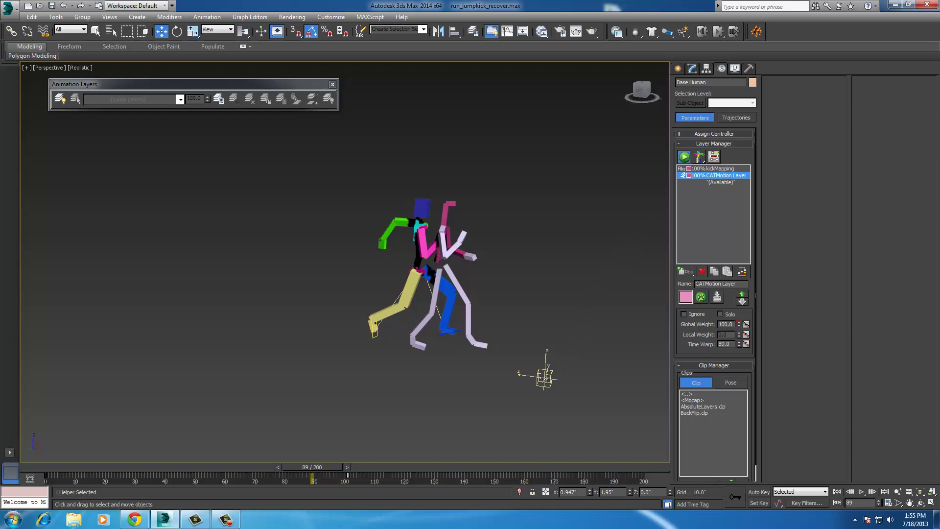
# Slide the kick helper along Y to line the mocap figure up with the CAT runner, checking frame 92.
pyautogui.click(545, 378)
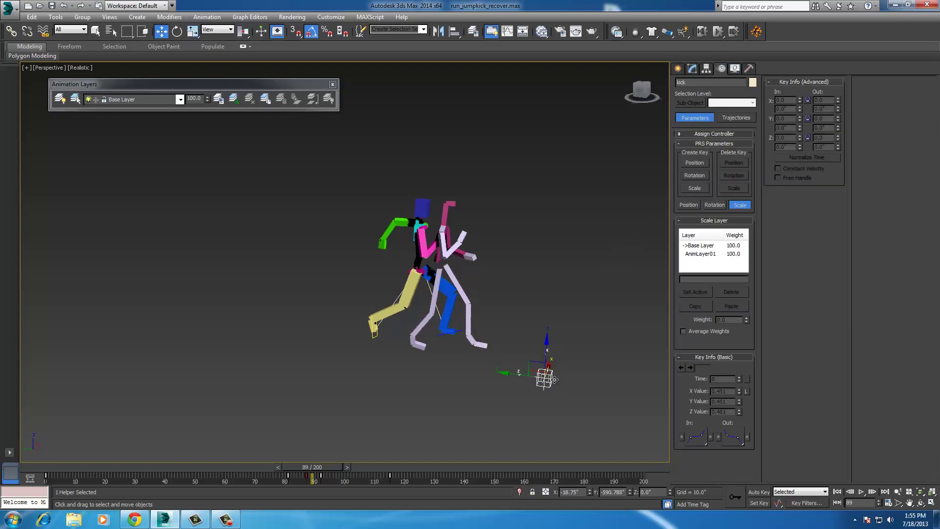
pyautogui.moveTo(509, 374)
pyautogui.mouseDown()
pyautogui.moveTo(250, 360)
pyautogui.moveTo(539, 375)
pyautogui.moveTo(169, 286)
pyautogui.moveTo(323, 309)
pyautogui.moveTo(331, 311)
pyautogui.moveTo(115, 284)
pyautogui.moveTo(515, 349)
pyautogui.moveTo(142, 308)
pyautogui.moveTo(572, 363)
pyautogui.moveTo(511, 372)
pyautogui.mouseUp()
pyautogui.moveTo(313, 476); pyautogui.dragTo(327, 479)
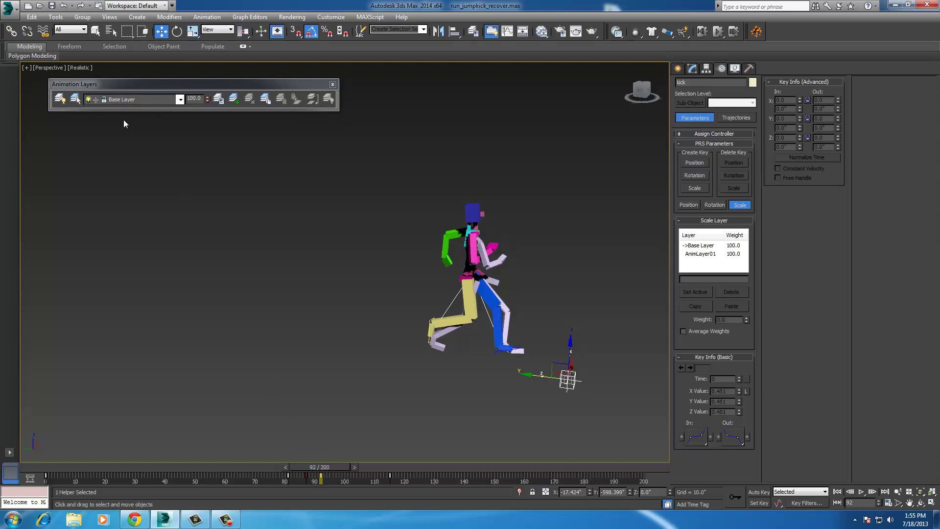
# Close the Animation Layers toolbar and pan so the character sits up-left.
pyautogui.moveTo(64, 86); pyautogui.dragTo(75, 125)
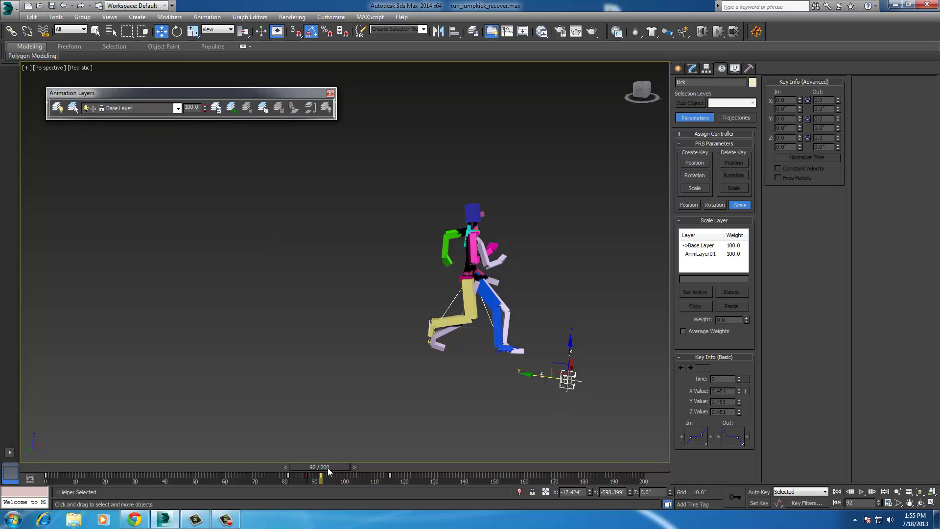
pyautogui.click(330, 94)
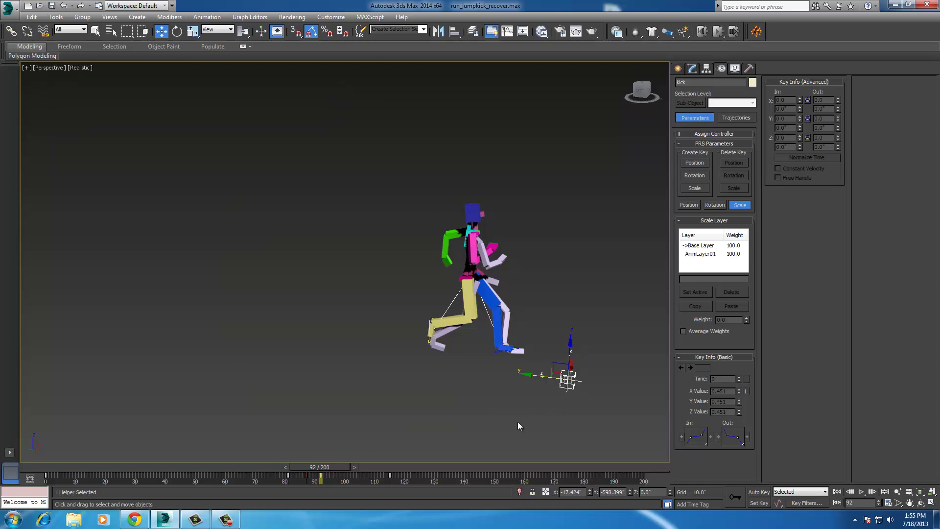
pyautogui.moveTo(518, 426); pyautogui.dragTo(343, 319, button='middle')
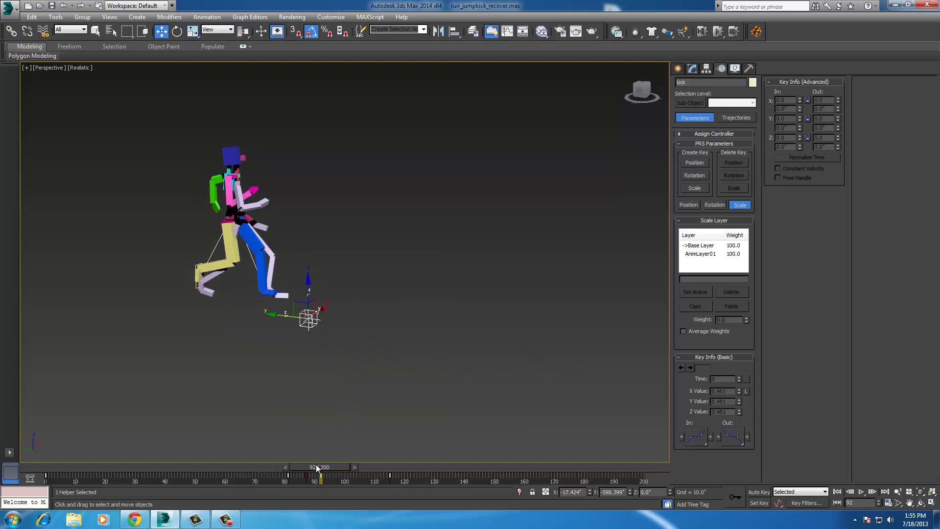
# Hide the mocap layer's objects in the Layer Manager.
pyautogui.click(473, 31)
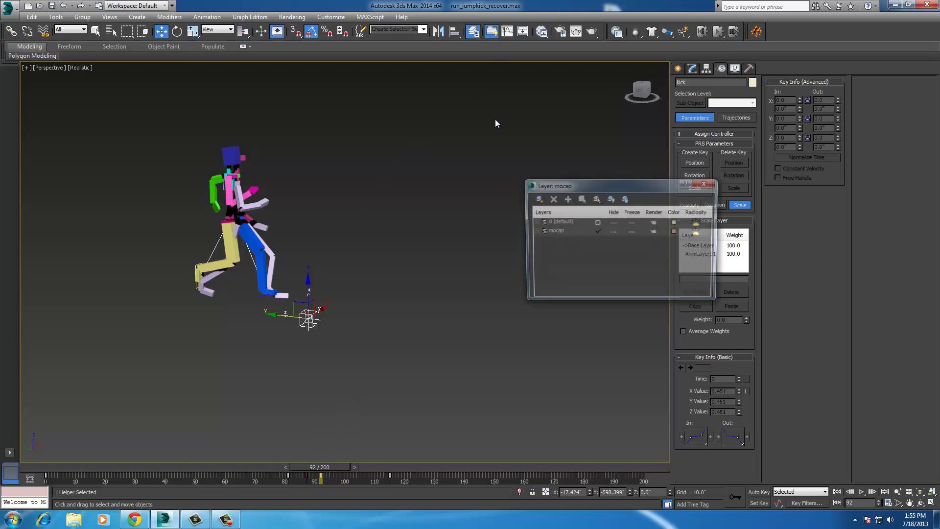
pyautogui.click(614, 232)
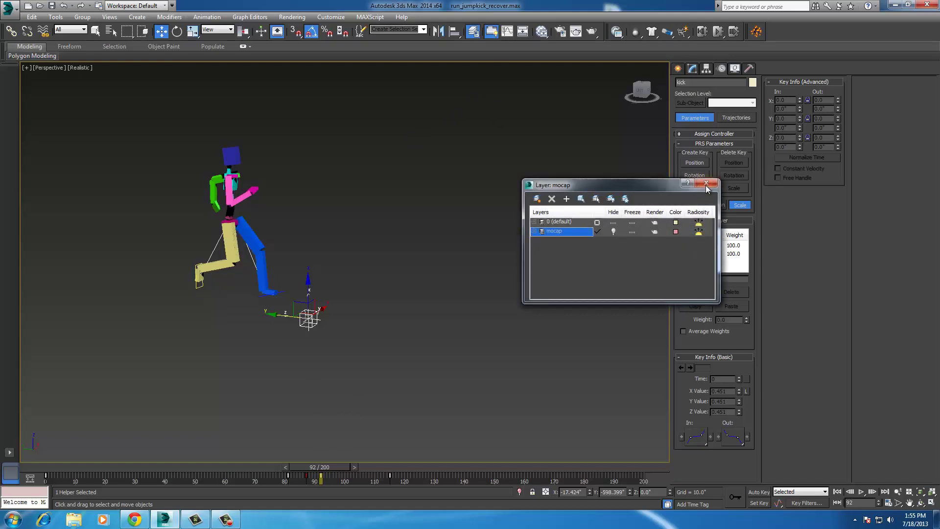
pyautogui.click(706, 183)
pyautogui.moveTo(365, 267); pyautogui.dragTo(325, 262, button='middle')
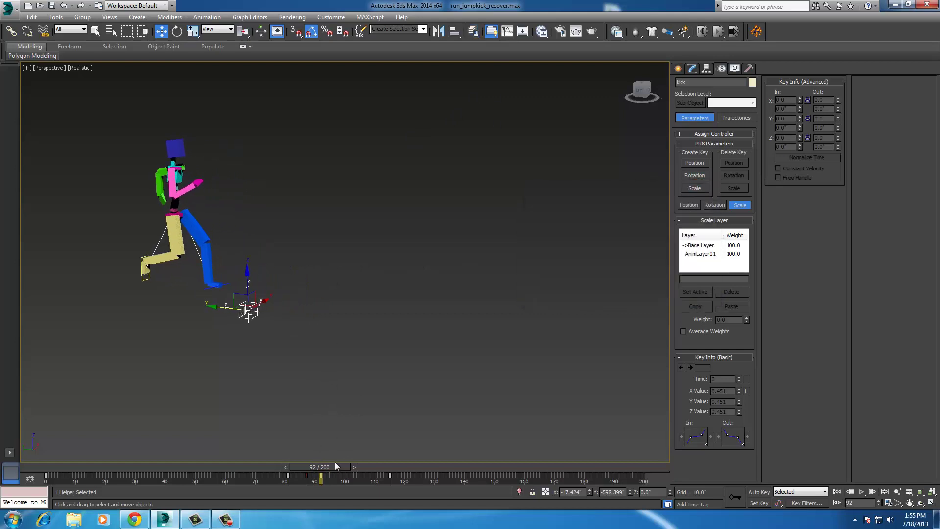
# Play the animation from around frame 77 to watch the run blend into the kick.
pyautogui.moveTo(336, 466); pyautogui.dragTo(294, 466)
pyautogui.moveTo(357, 315); pyautogui.dragTo(363, 326, button='middle')
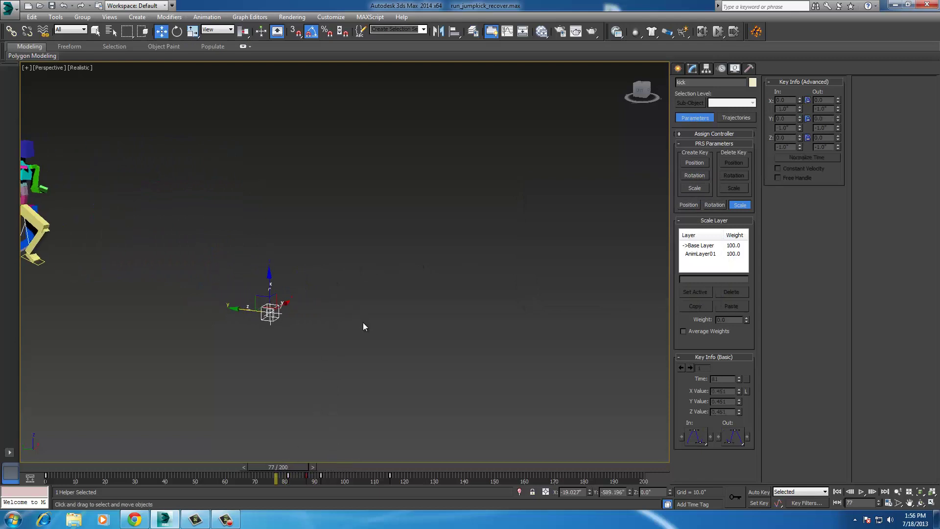
pyautogui.click(860, 492)
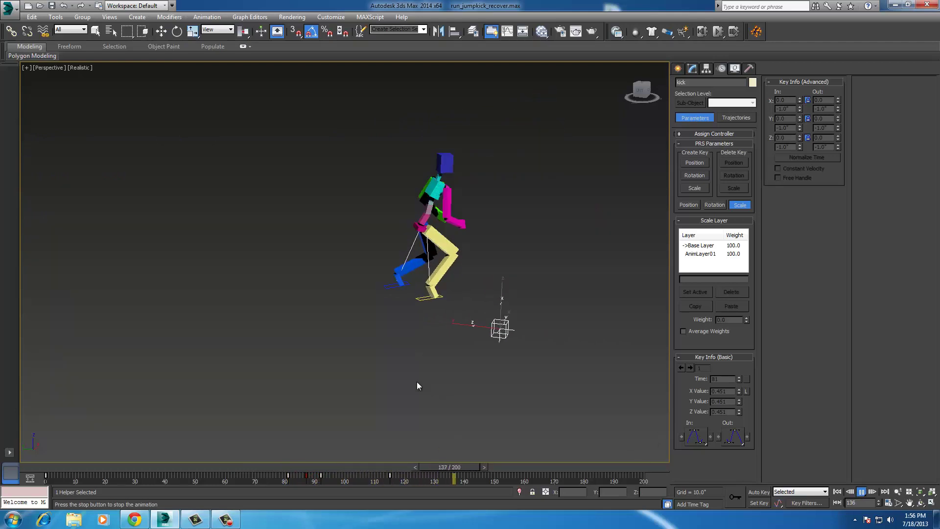
pyautogui.moveTo(484, 468); pyautogui.dragTo(300, 461)
pyautogui.press('w')
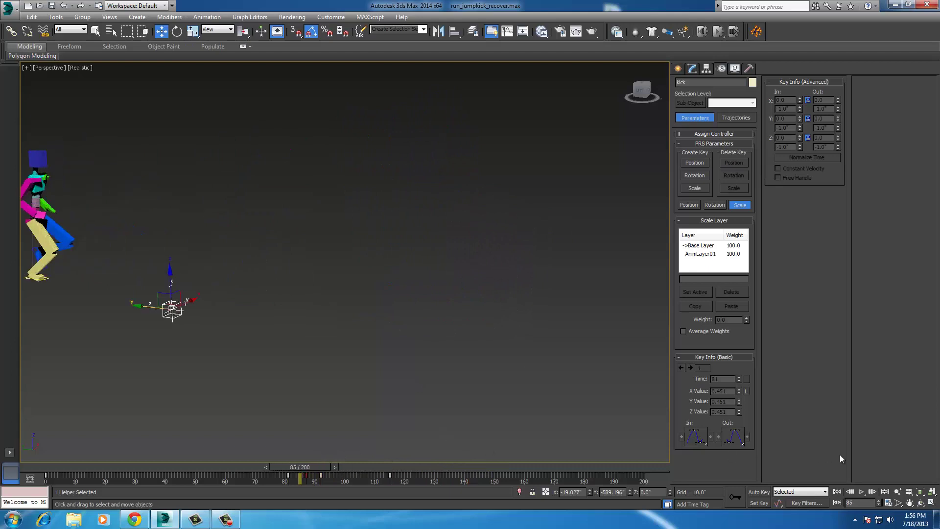
pyautogui.click(860, 491)
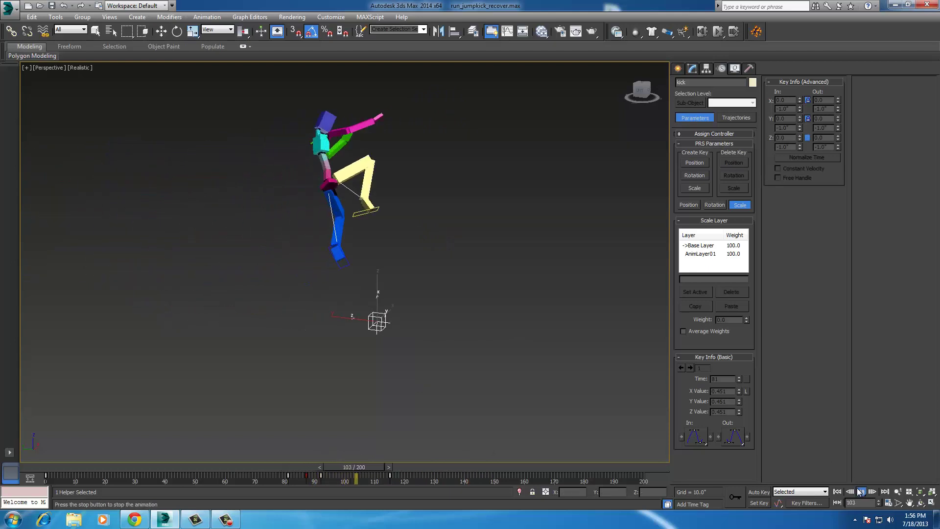
pyautogui.click(862, 492)
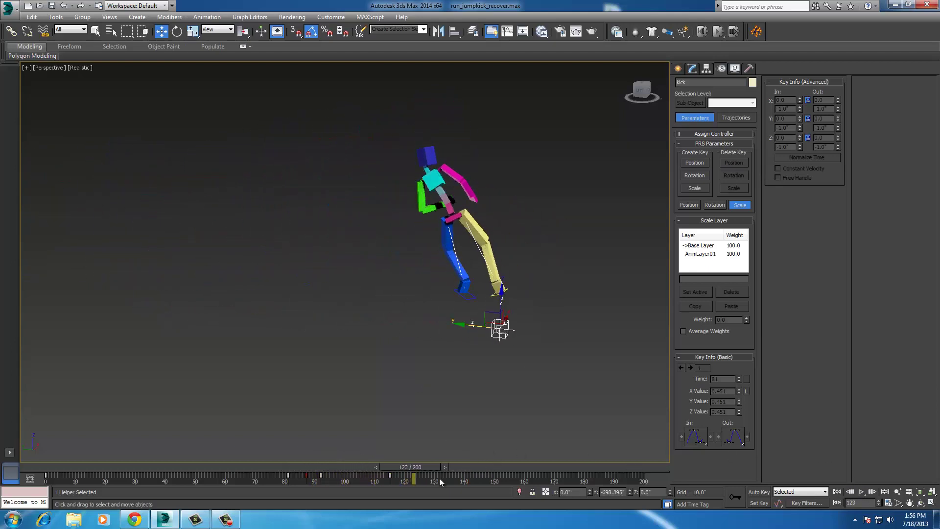
# Scrub from frame 89 through the run-to-kick transition, following the character.
pyautogui.moveTo(428, 464); pyautogui.dragTo(374, 457)
pyautogui.press('w')
pyautogui.moveTo(418, 283); pyautogui.dragTo(409, 290, button='middle')
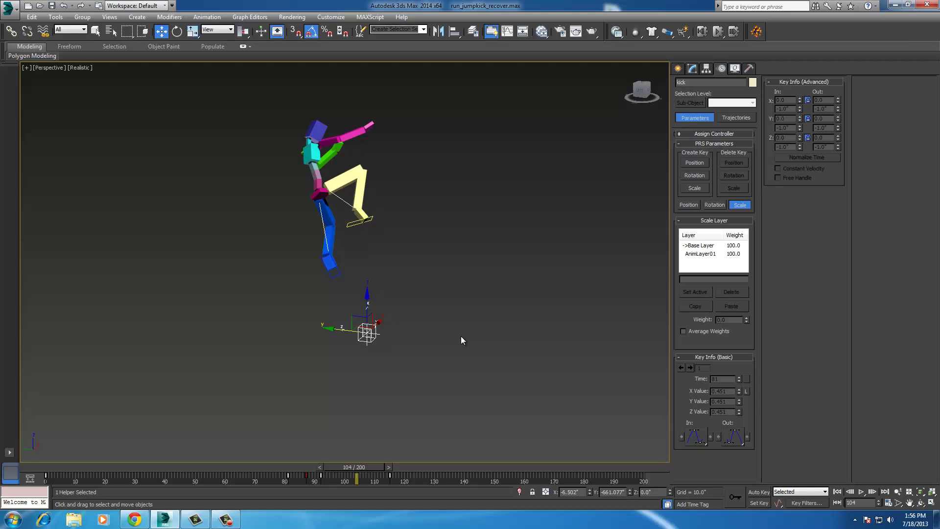
pyautogui.moveTo(365, 464)
pyautogui.mouseDown()
pyautogui.moveTo(315, 466)
pyautogui.moveTo(375, 457)
pyautogui.moveTo(307, 460)
pyautogui.moveTo(363, 457)
pyautogui.mouseUp()
pyautogui.press('w')
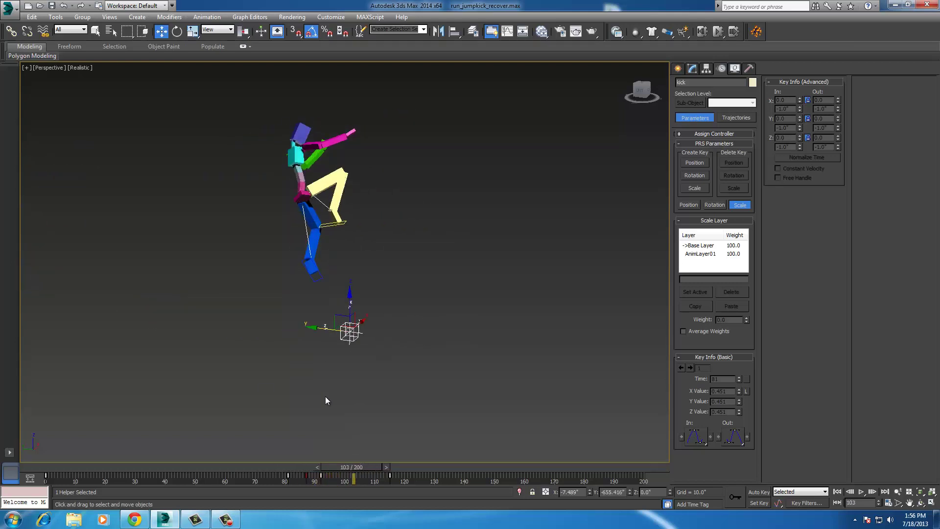
# Drag out a biped from Create > Systems, then undo that first attempt.
pyautogui.click(681, 69)
pyautogui.click(752, 84)
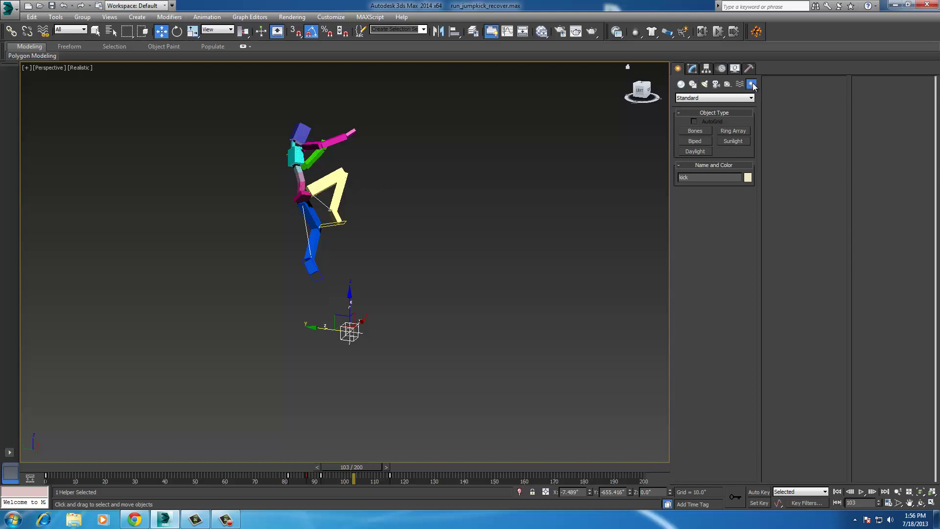
pyautogui.click(696, 141)
pyautogui.moveTo(521, 275); pyautogui.dragTo(527, 216)
pyautogui.hotkey('ctrl', 'z')
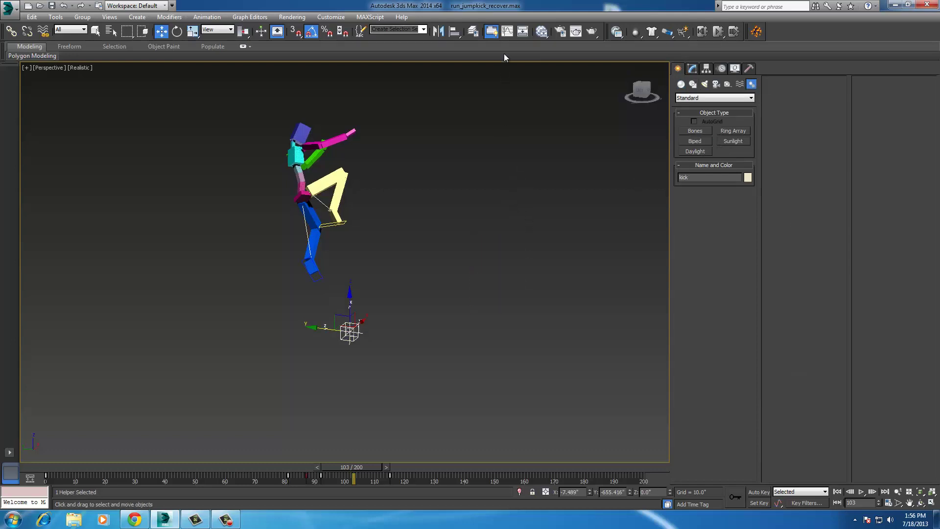
# Make layer 0 (default) the current layer.
pyautogui.click(473, 32)
pyautogui.click(599, 223)
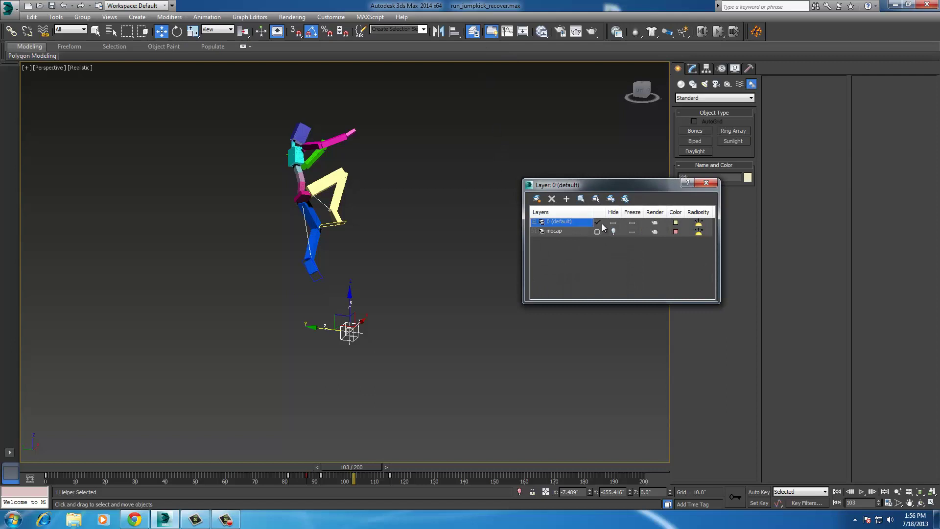
pyautogui.click(706, 183)
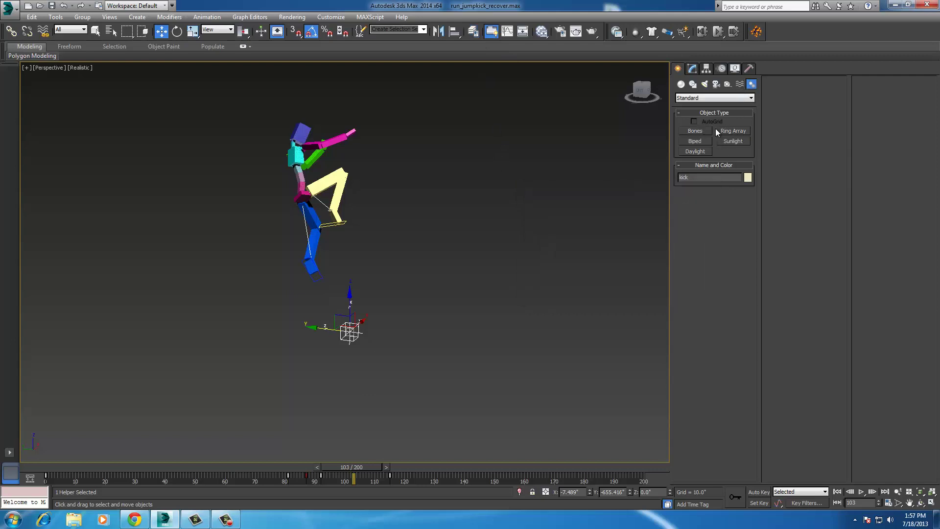
# Create the upright Bip001 biped and zoom the view onto it.
pyautogui.click(695, 141)
pyautogui.moveTo(442, 340); pyautogui.dragTo(469, 267)
pyautogui.press('z')
pyautogui.scroll(-10, 392, 172)
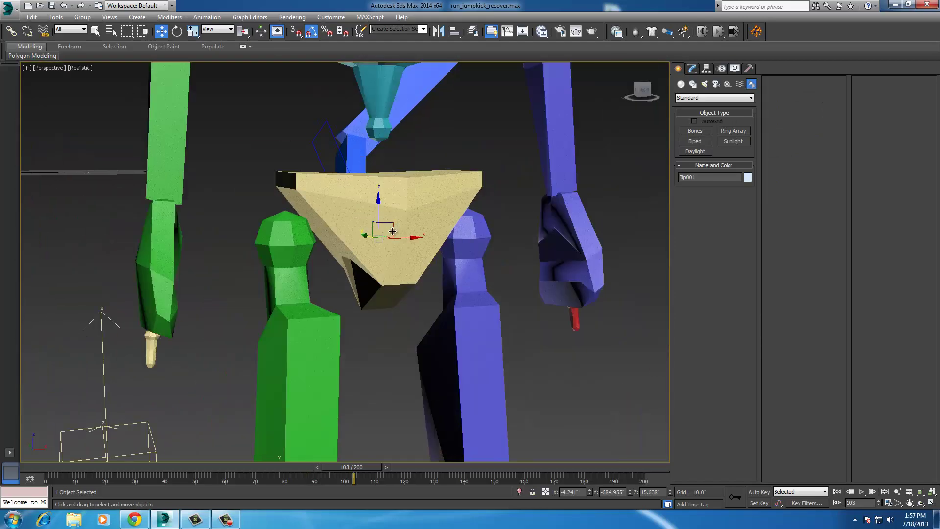
pyautogui.moveTo(392, 191); pyautogui.dragTo(447, 300, button='middle')
pyautogui.scroll(-5, 407, 231)
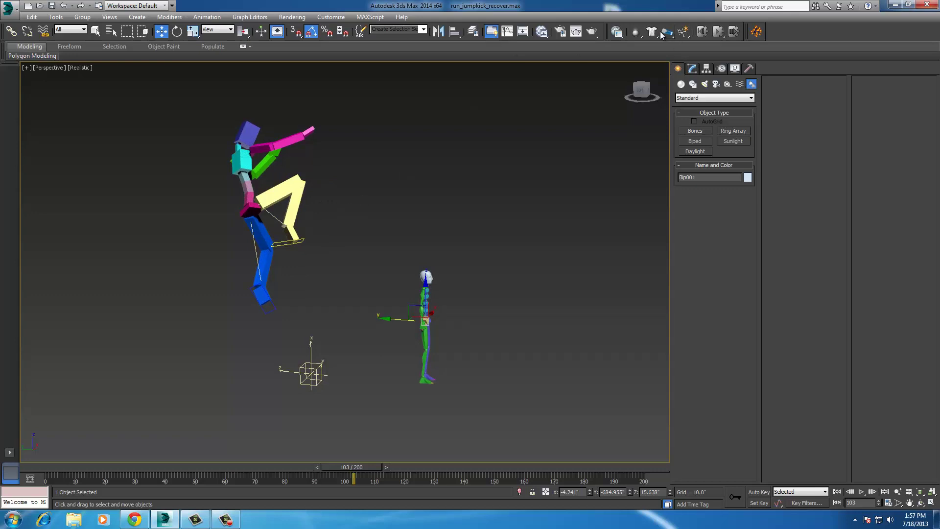
pyautogui.moveTo(636, 36); pyautogui.dragTo(677, 65)
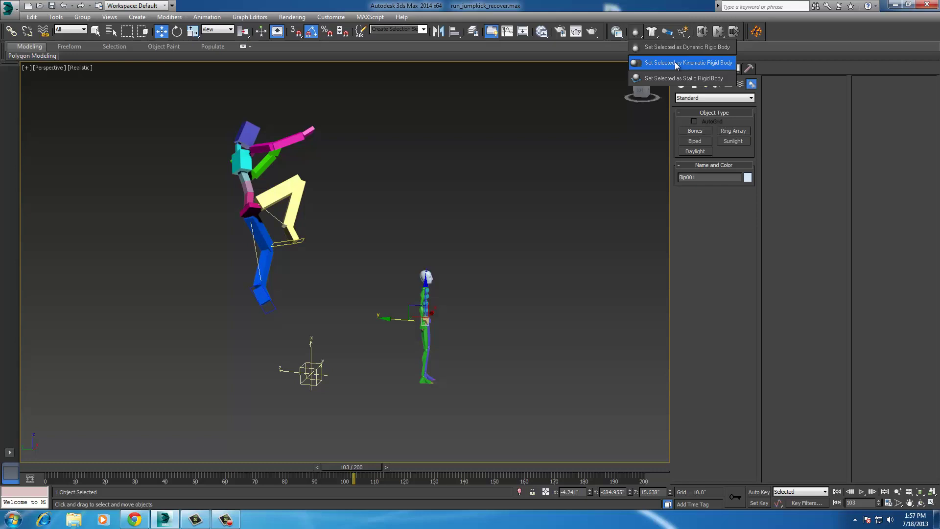
pyautogui.moveTo(677, 65); pyautogui.dragTo(431, 426)
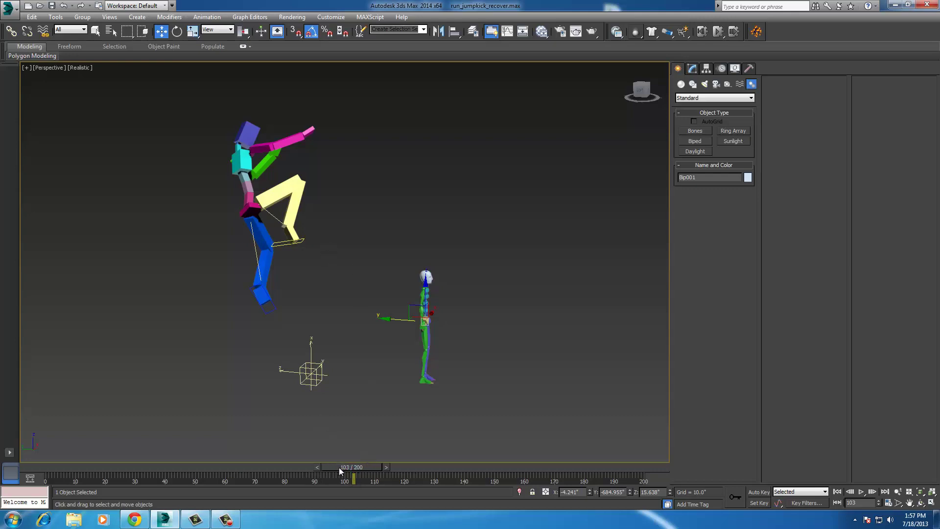
pyautogui.moveTo(339, 467); pyautogui.dragTo(346, 461)
pyautogui.press('w')
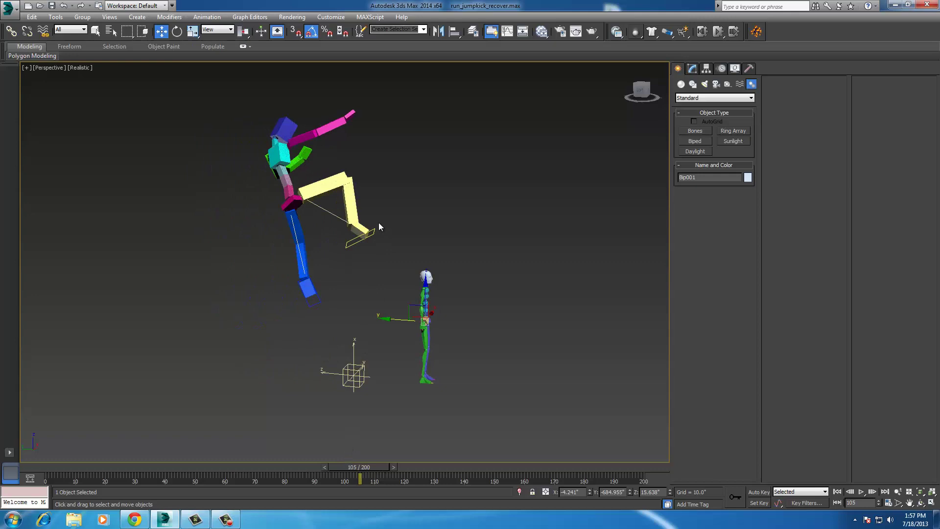